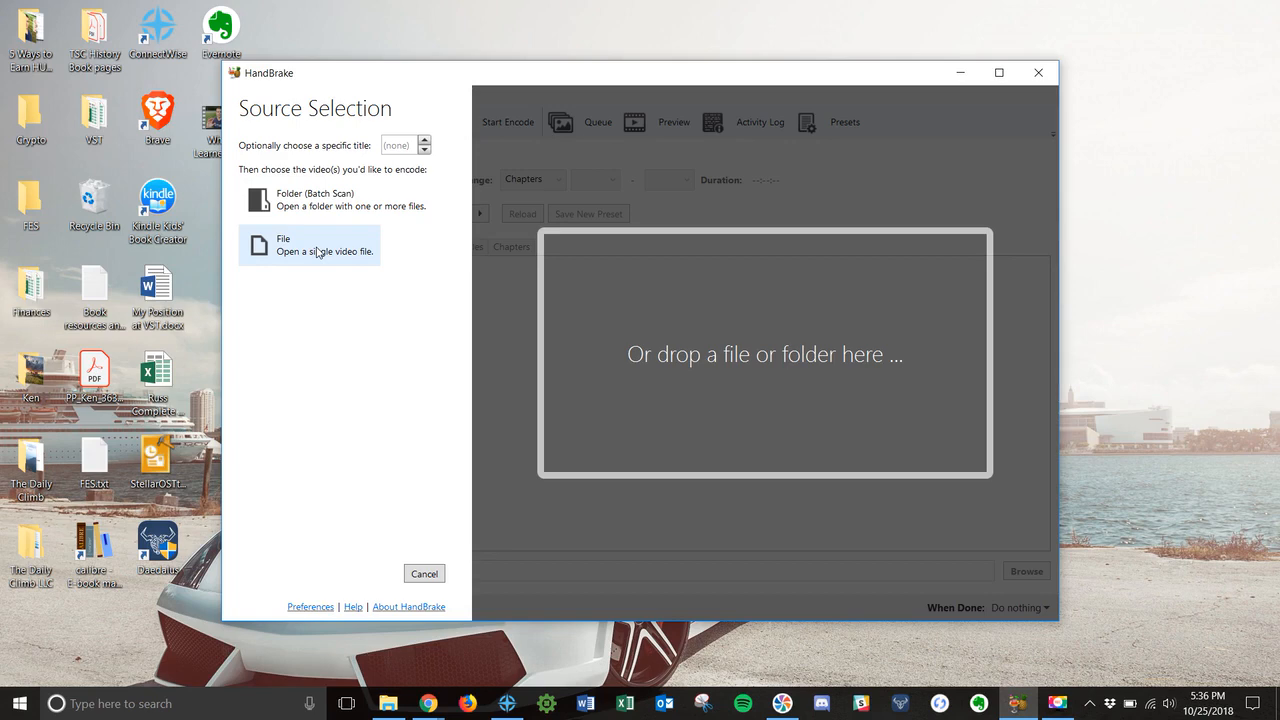
Open the single video file "What I Learned from Gary Vee.mp4" from the Desktop as the encoding source.
left_click(317, 252)
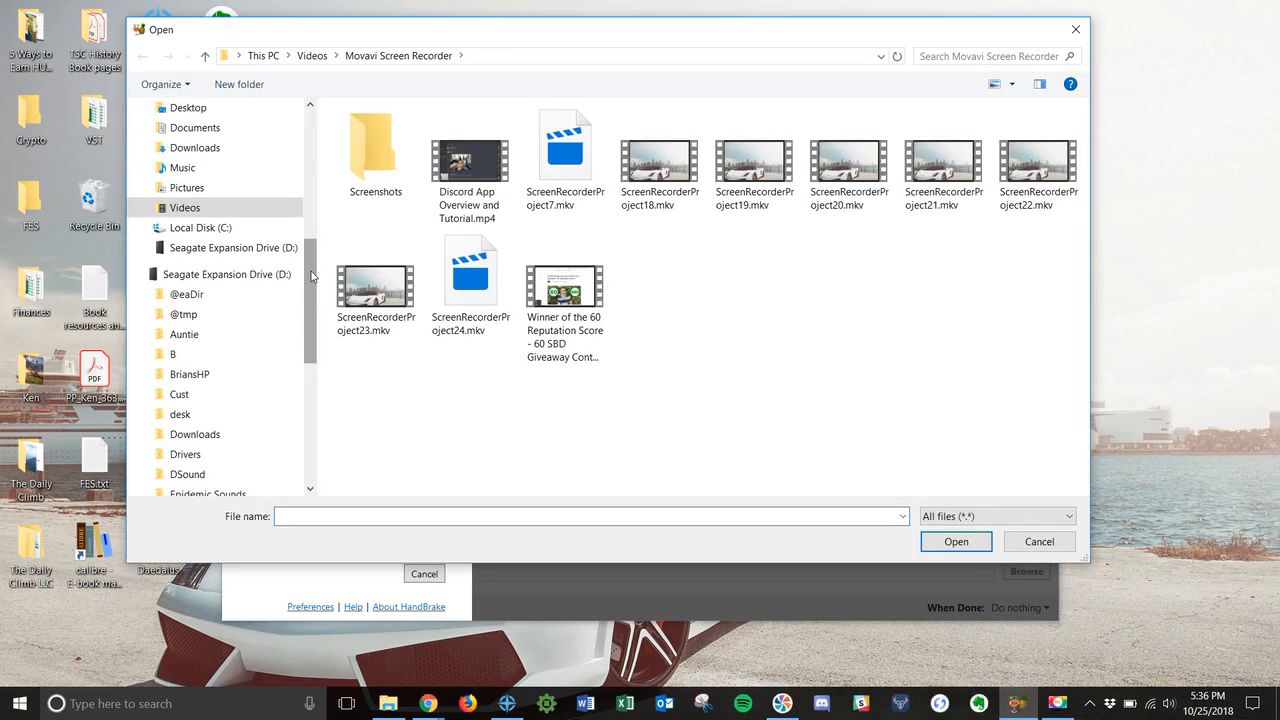
scroll(312, 276, "up", 3)
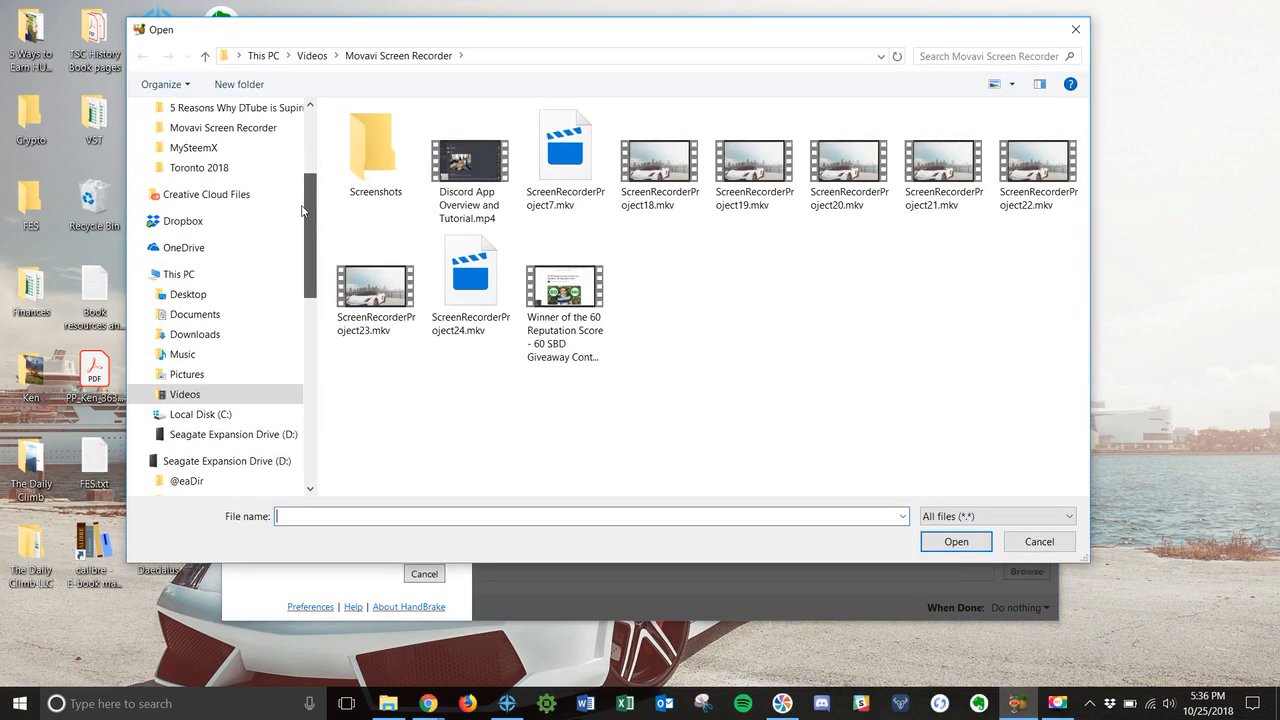
left_click(218, 293)
scroll(1068, 291, "down", 2)
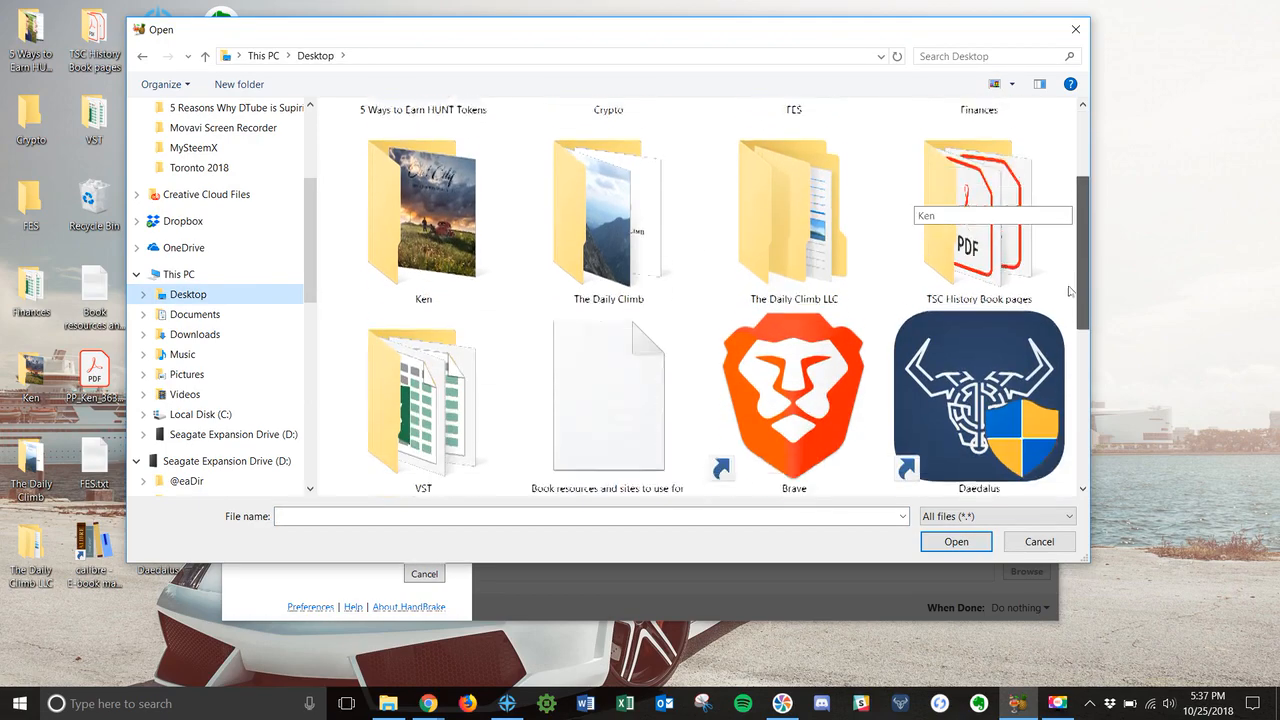
scroll(1068, 291, "down", 4)
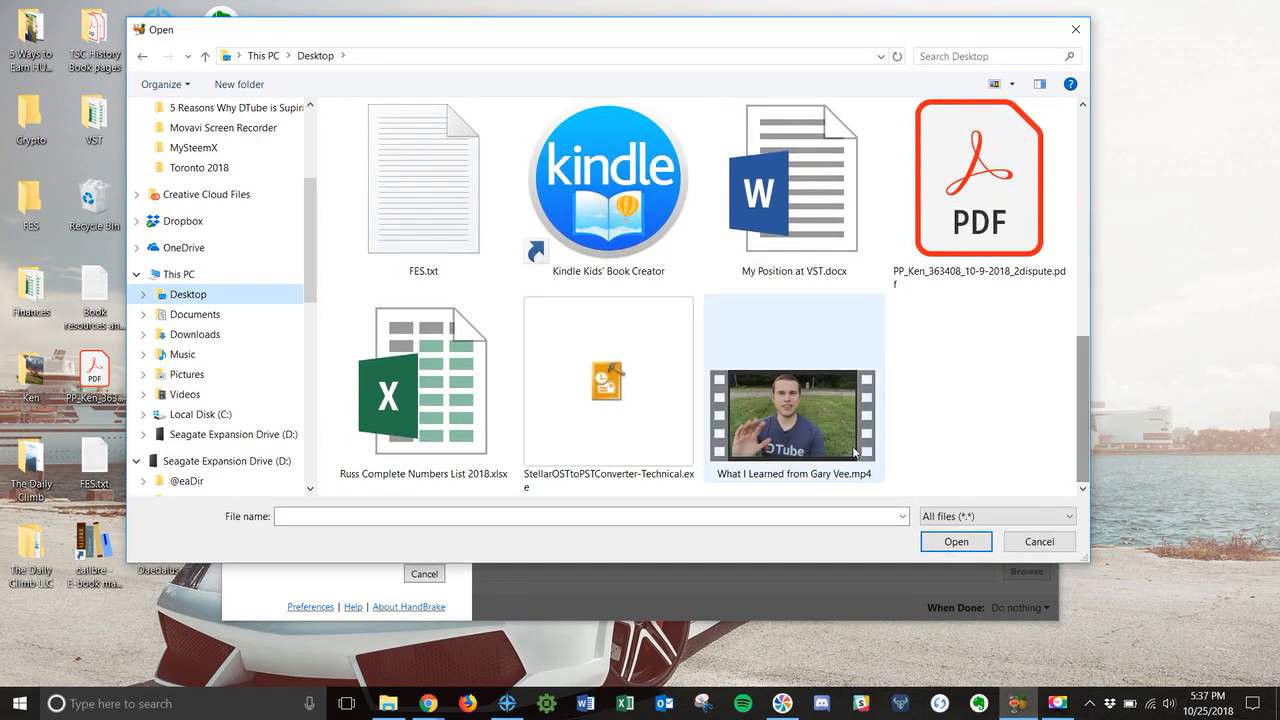
mouse_move(790, 428)
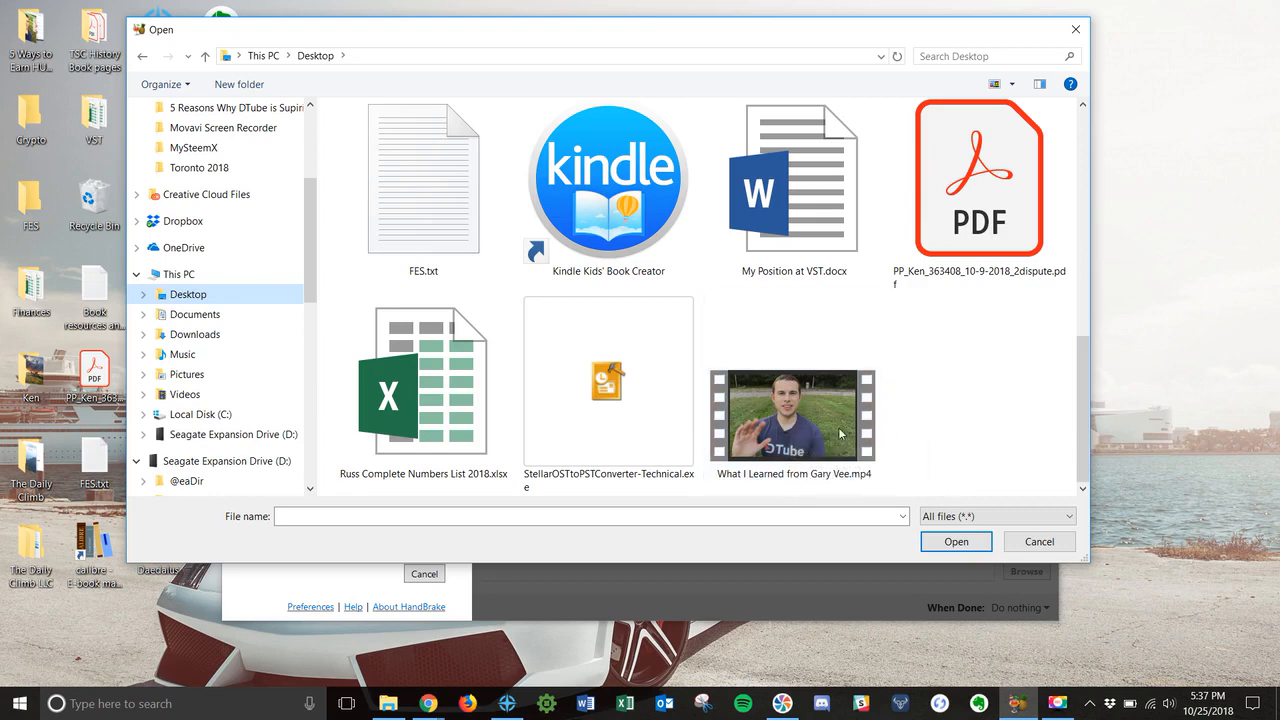
left_click(831, 432)
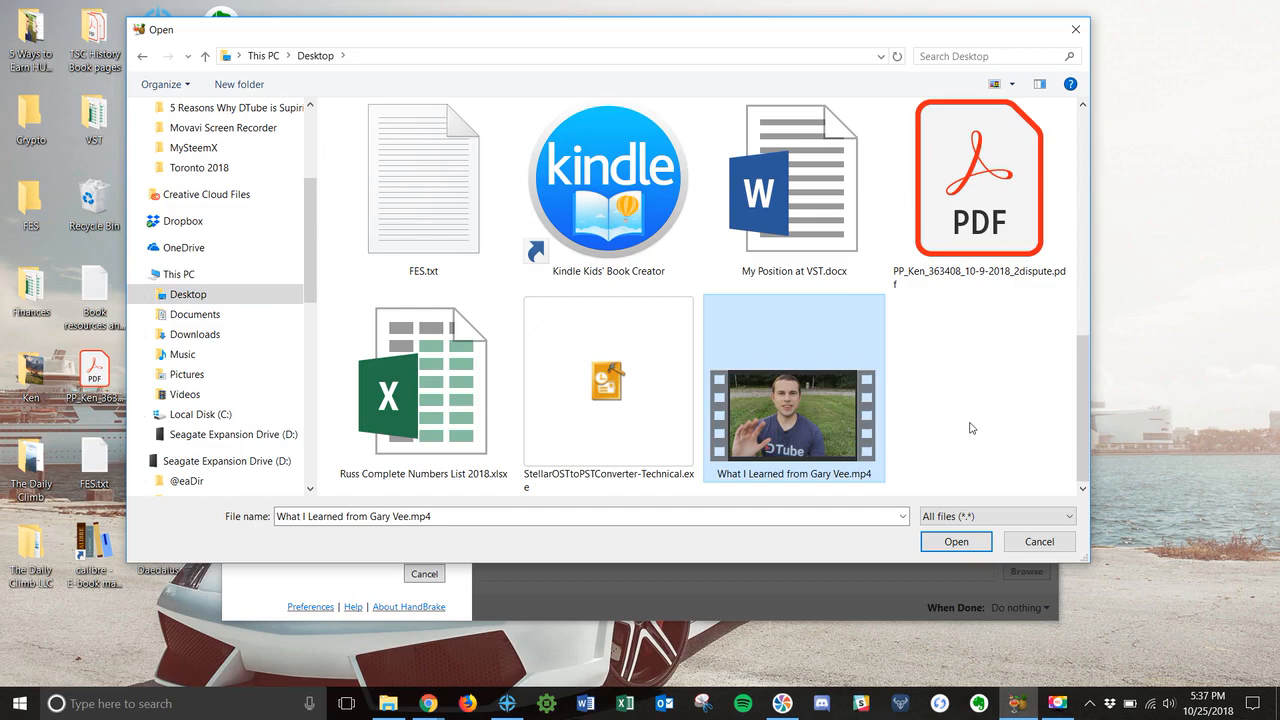
left_click(942, 544)
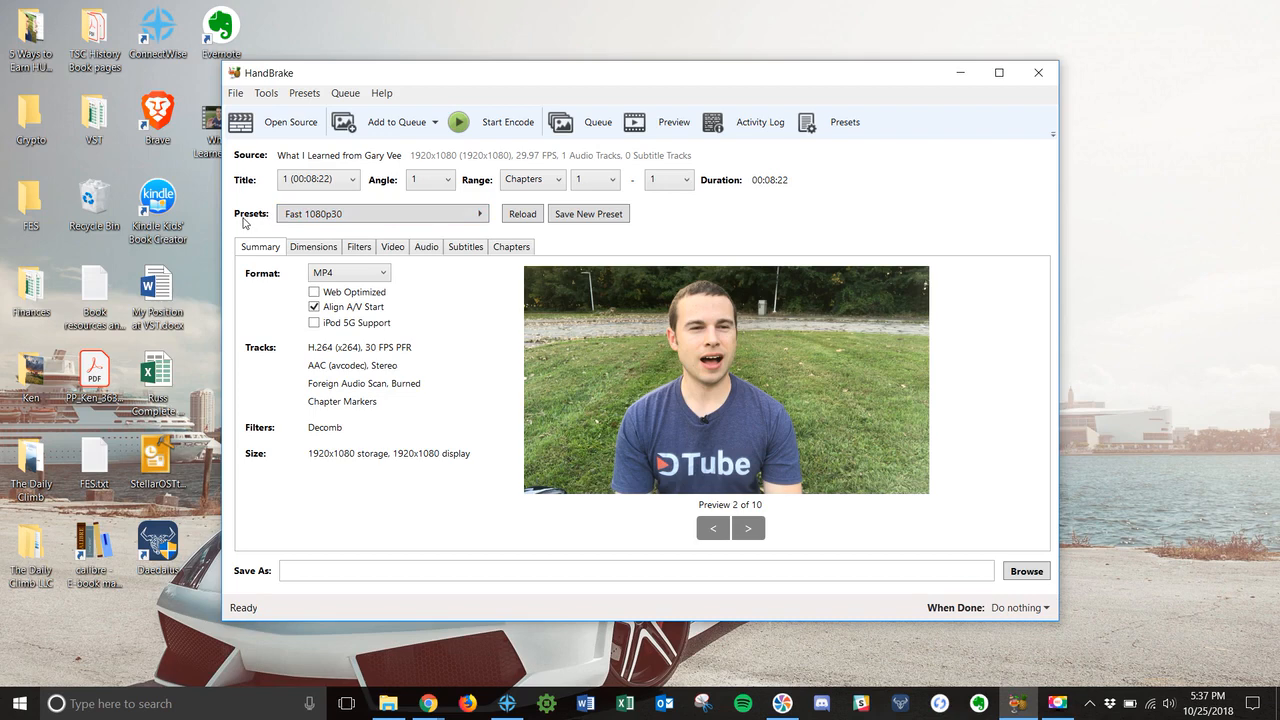
Apply the Web preset Vimeo YouTube 720p30 to the loaded video.
left_click(365, 213)
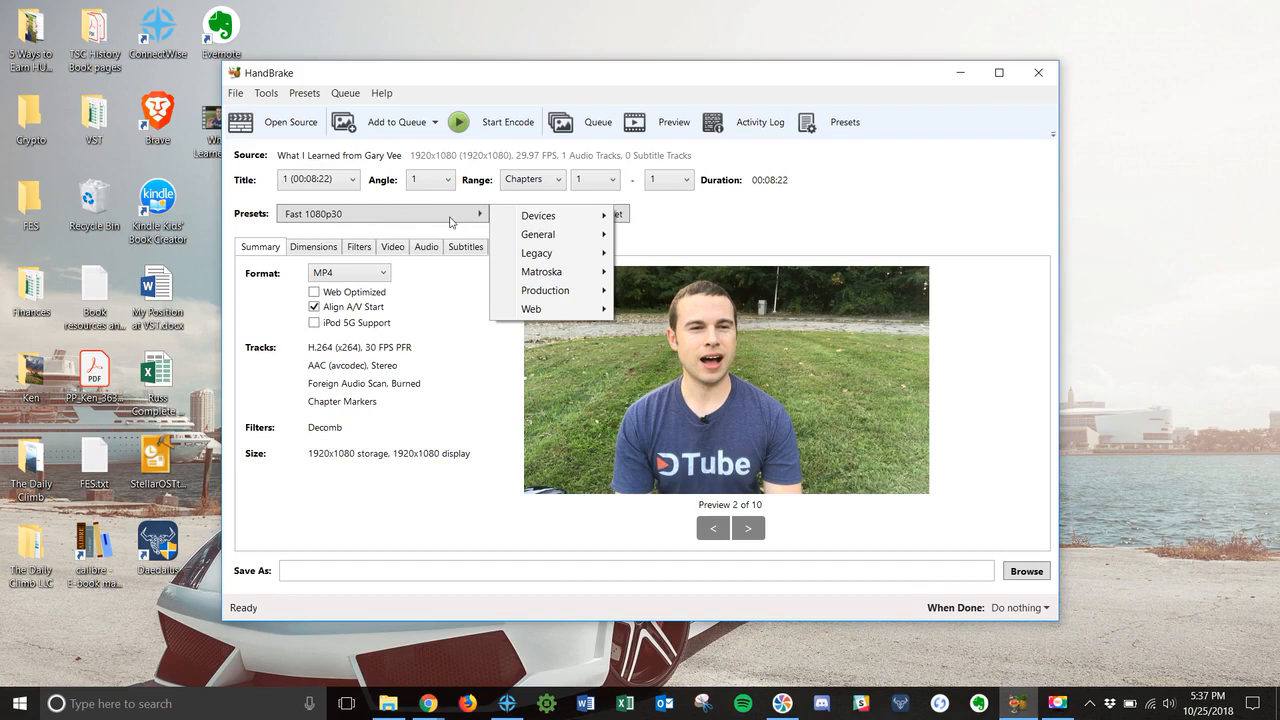
mouse_move(523, 216)
mouse_move(549, 314)
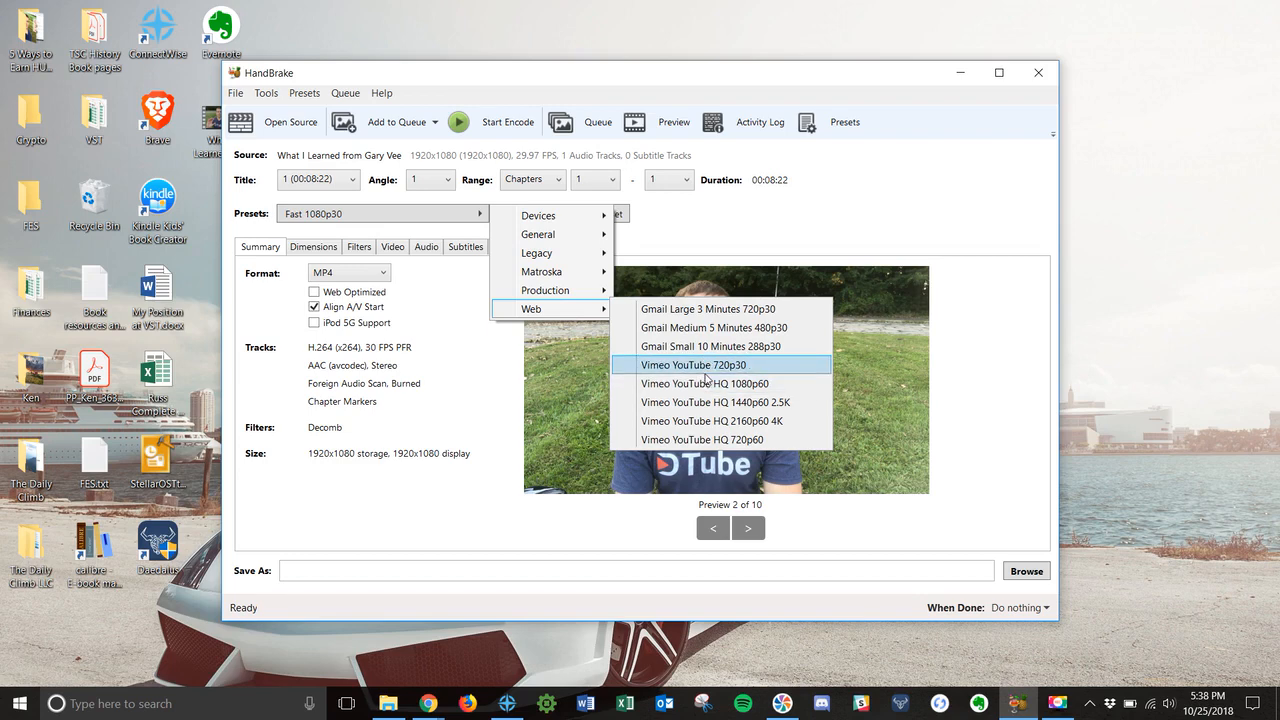
left_click(719, 365)
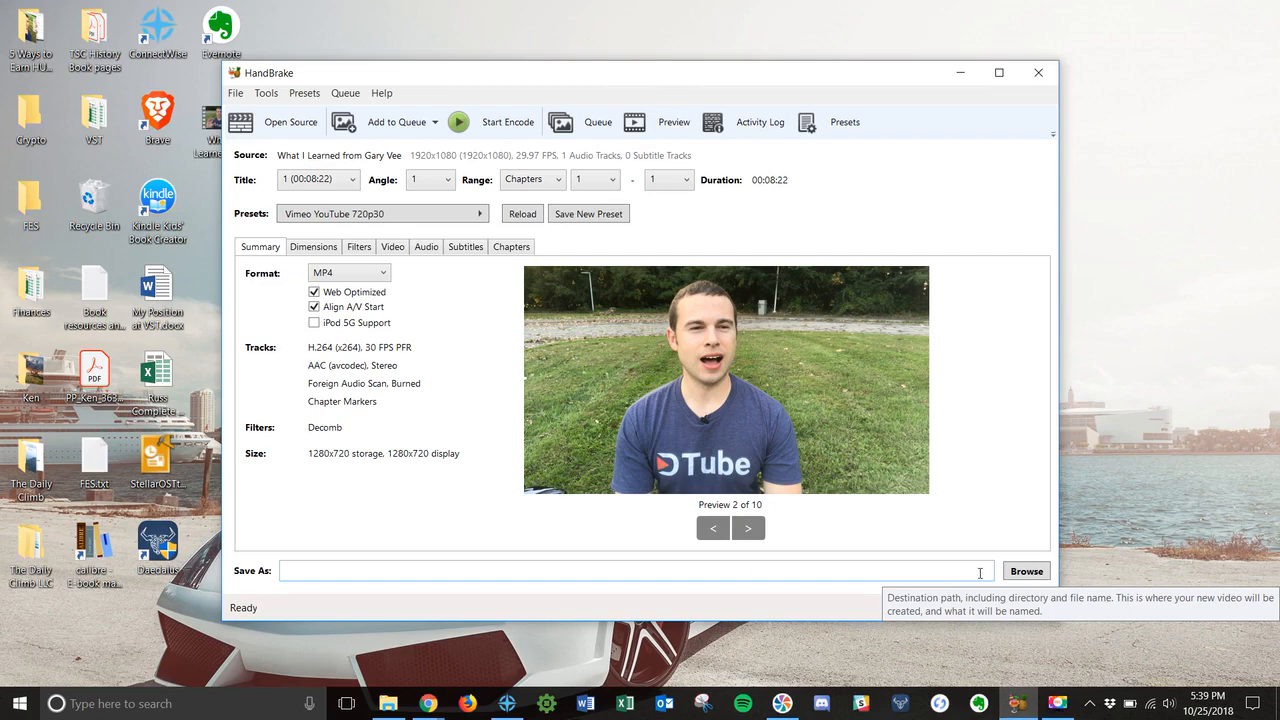
Set the output destination to "video 1" on the Desktop in mp4 format and start the encode.
left_click(1022, 573)
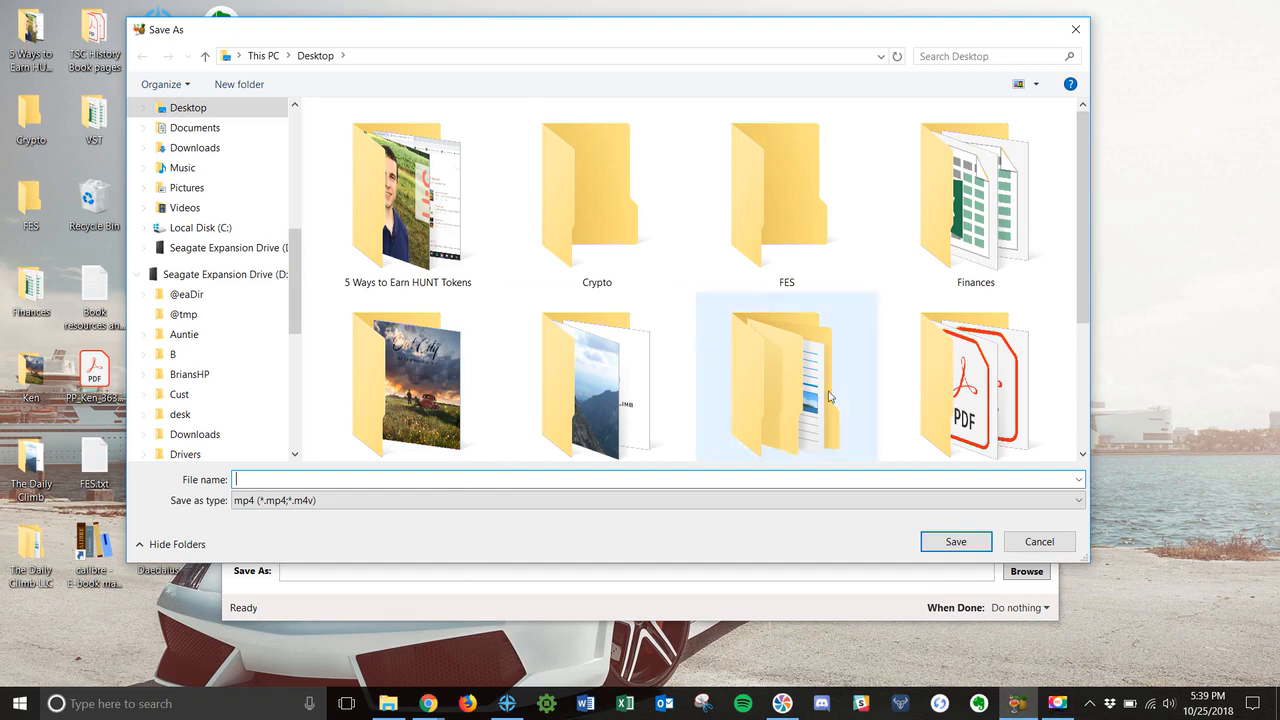
left_click_drag(1085, 300, 1075, 467)
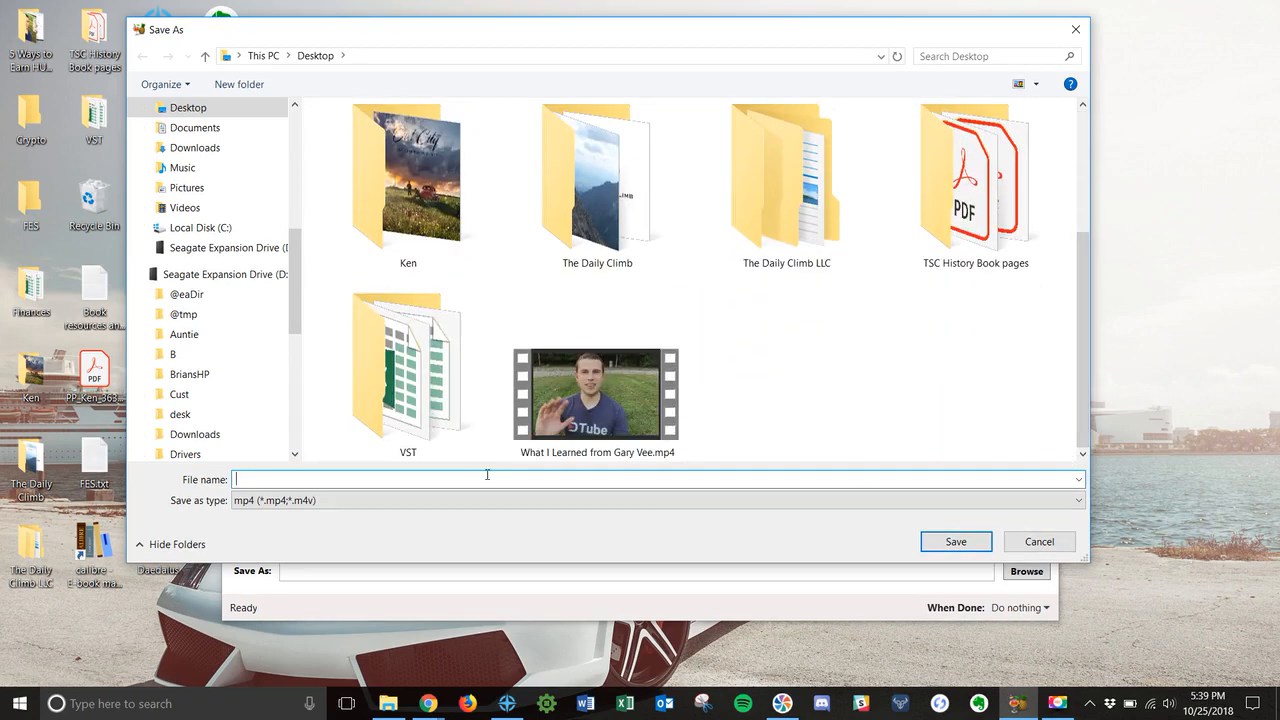
type("video 1")
left_click(955, 542)
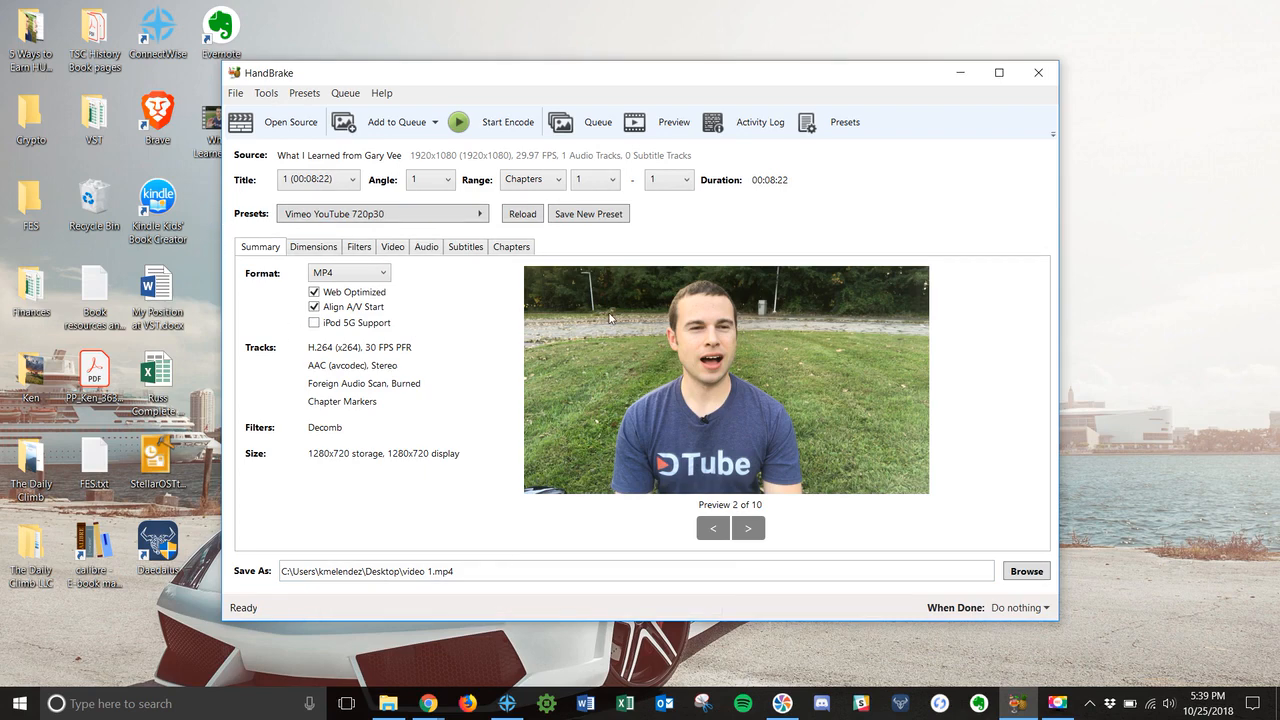
left_click(505, 124)
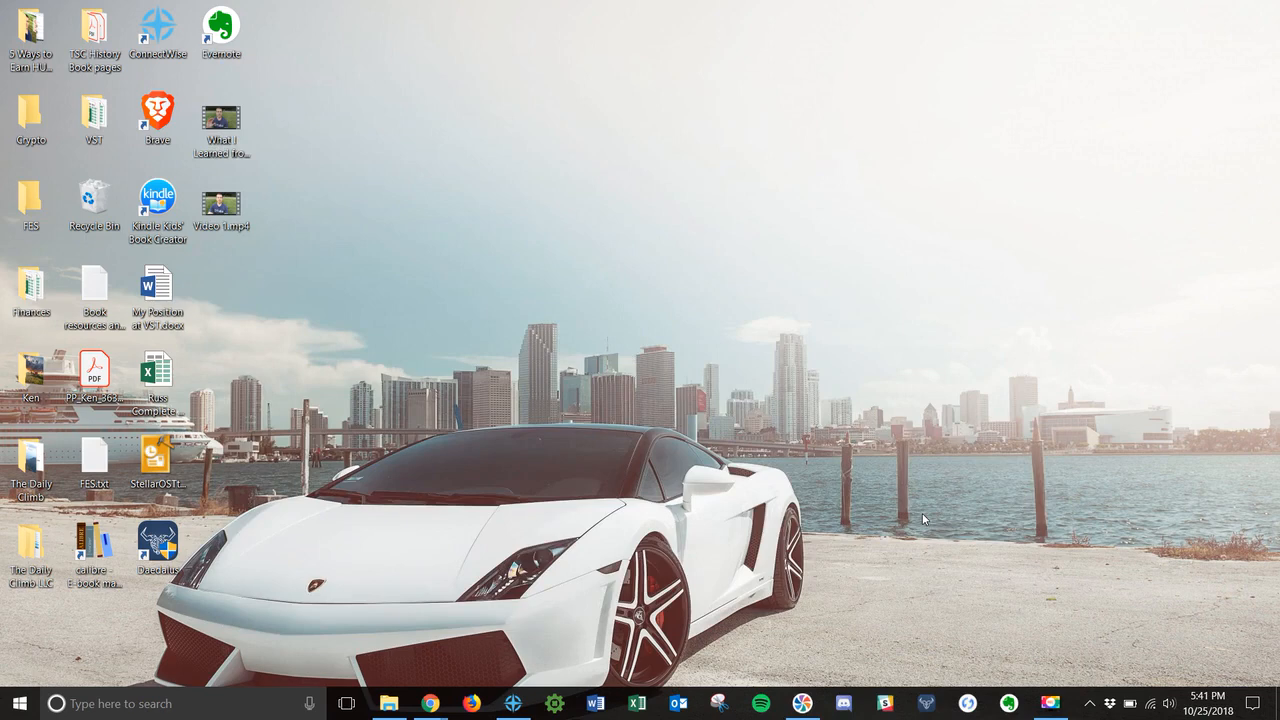
Check the file size of Video 1.mp4 on the desktop in its properties.
left_click(247, 231)
right_click(240, 218)
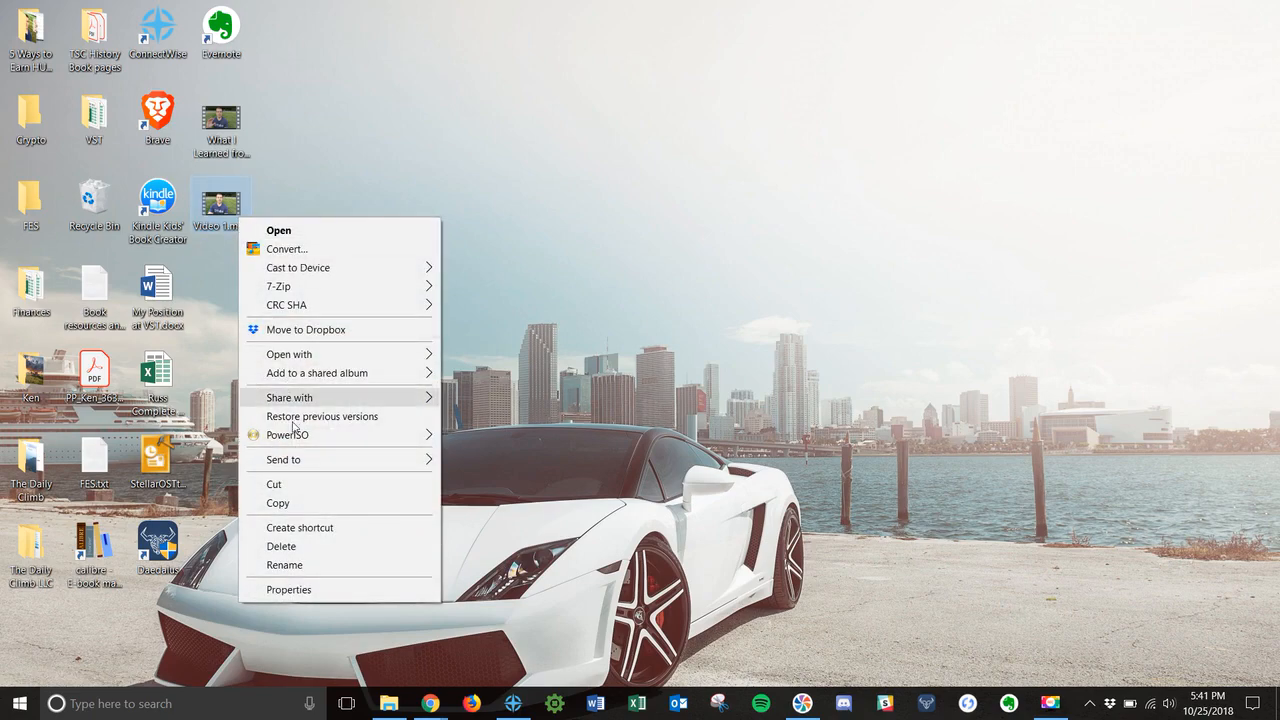
left_click(291, 592)
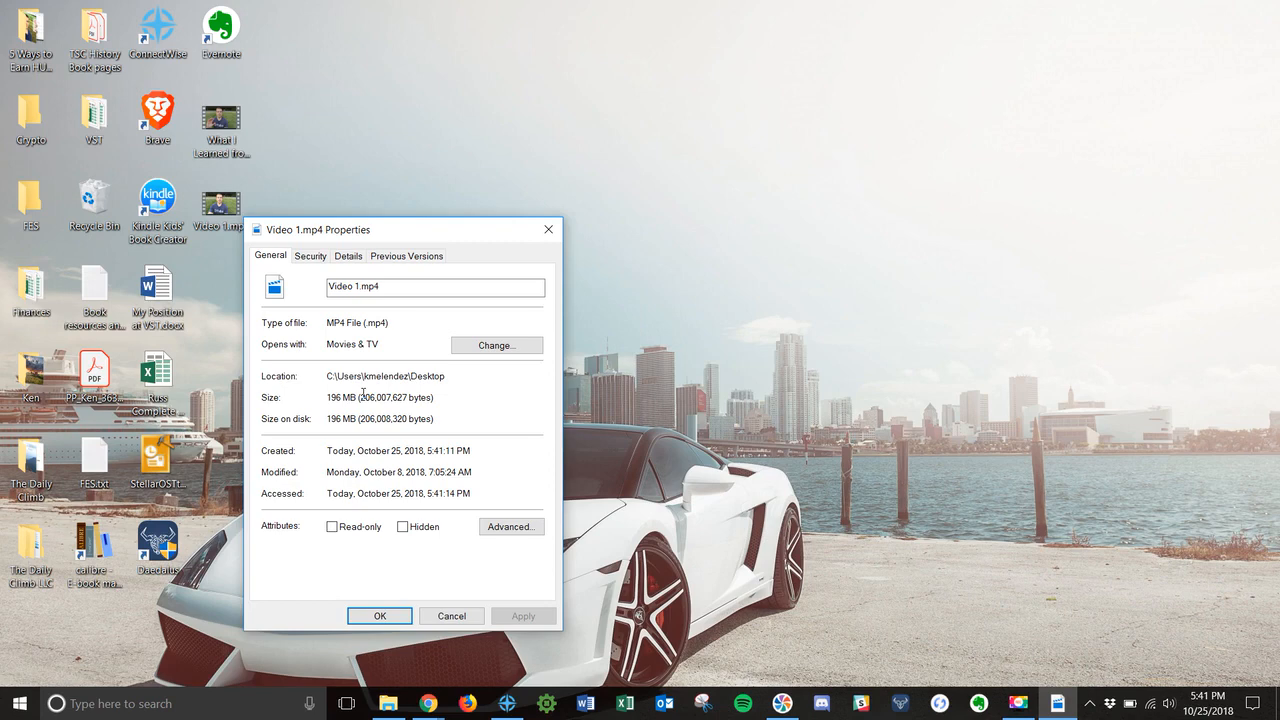
left_click(385, 613)
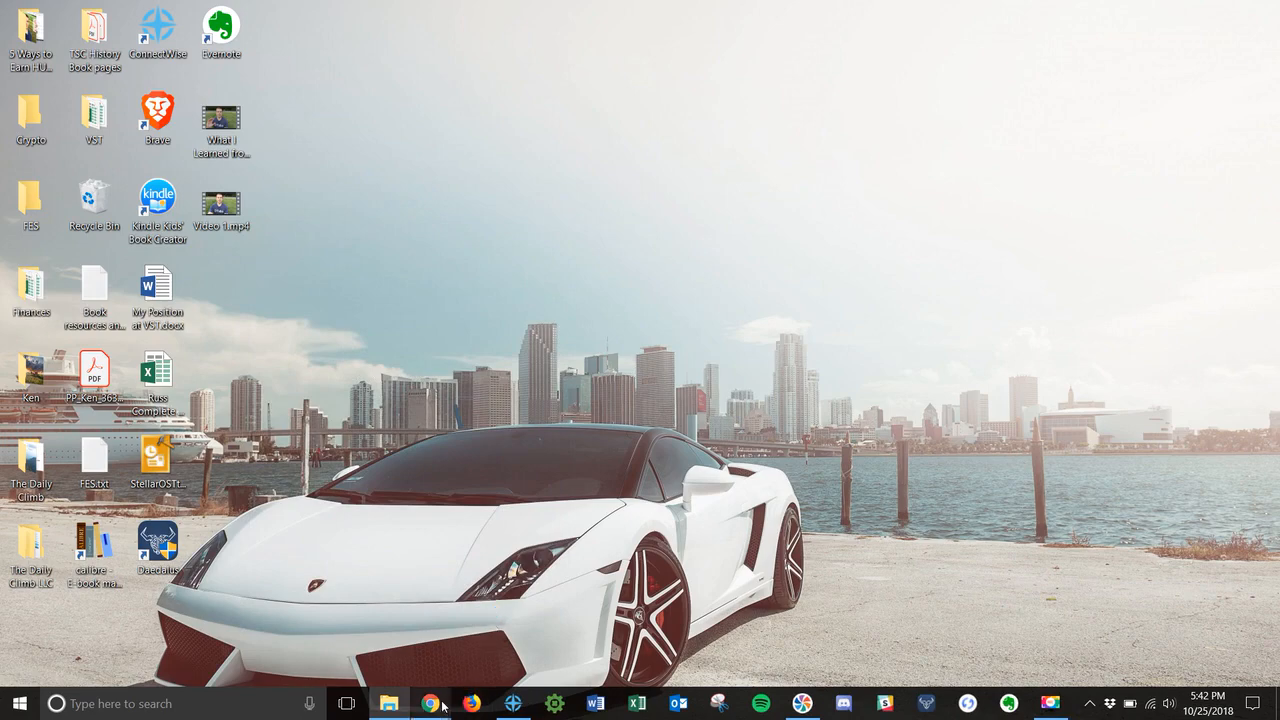
Switch to Chrome and open DTube's video upload page.
mouse_move(443, 706)
left_click(409, 663)
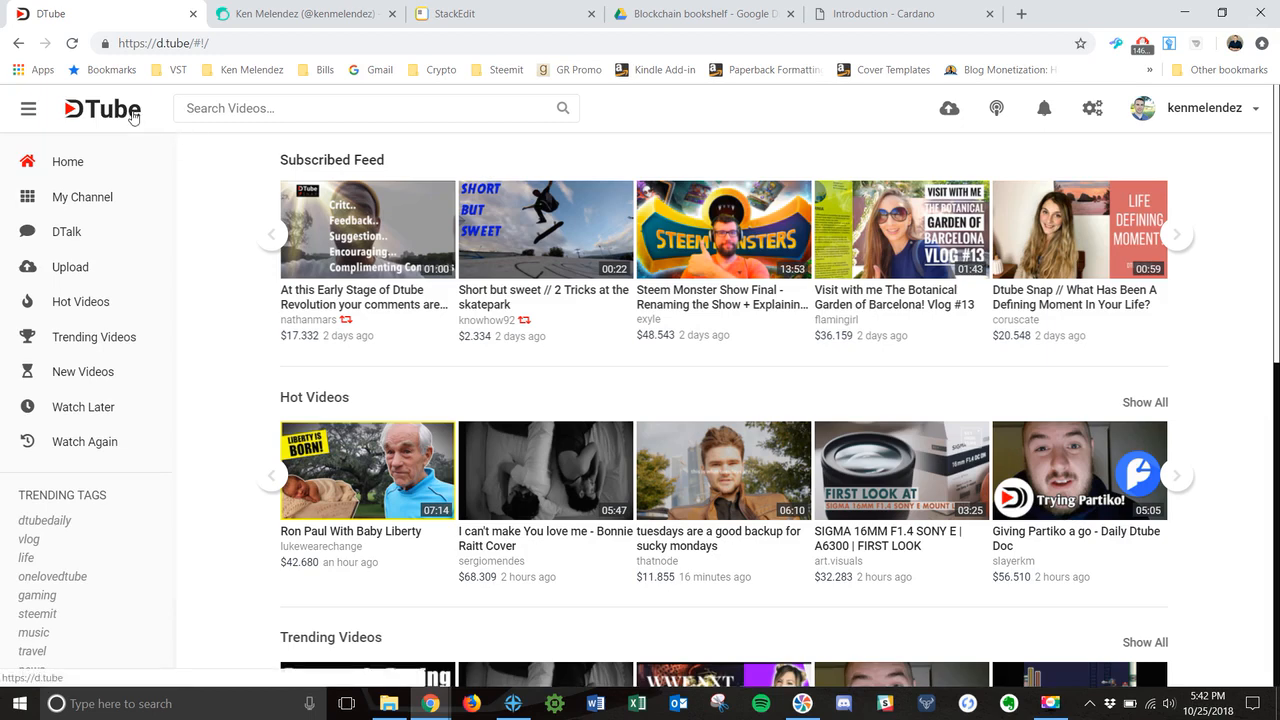
left_click(949, 108)
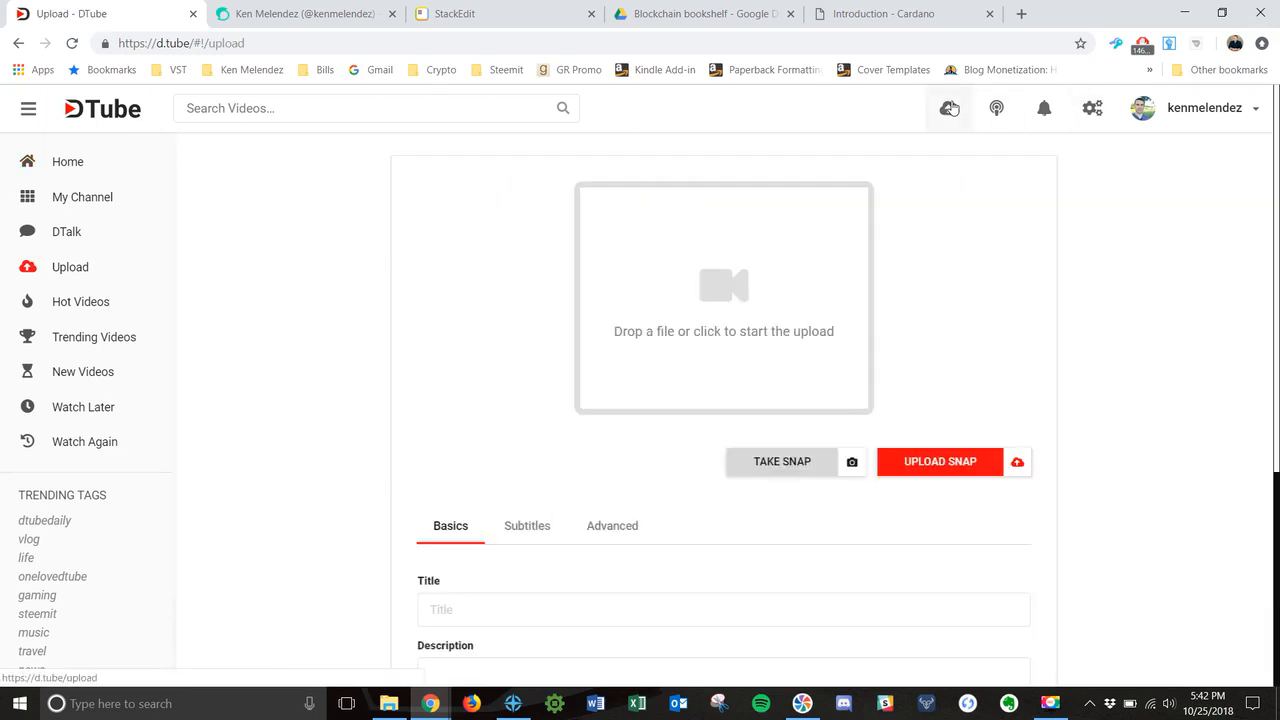
Upload Video 1.mp4 from the Desktop to DTube and pause the preview playback.
left_click(728, 294)
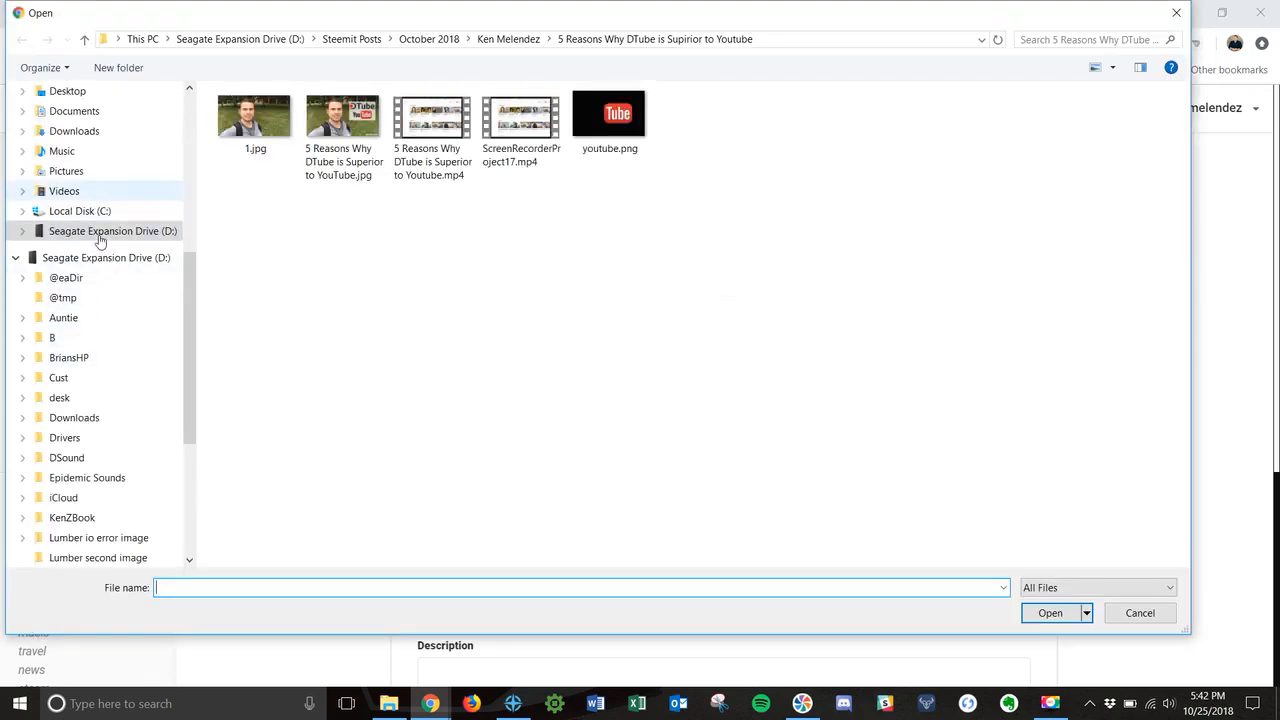
scroll(111, 222, "up", 2)
left_click(111, 218)
scroll(789, 360, "down", 3)
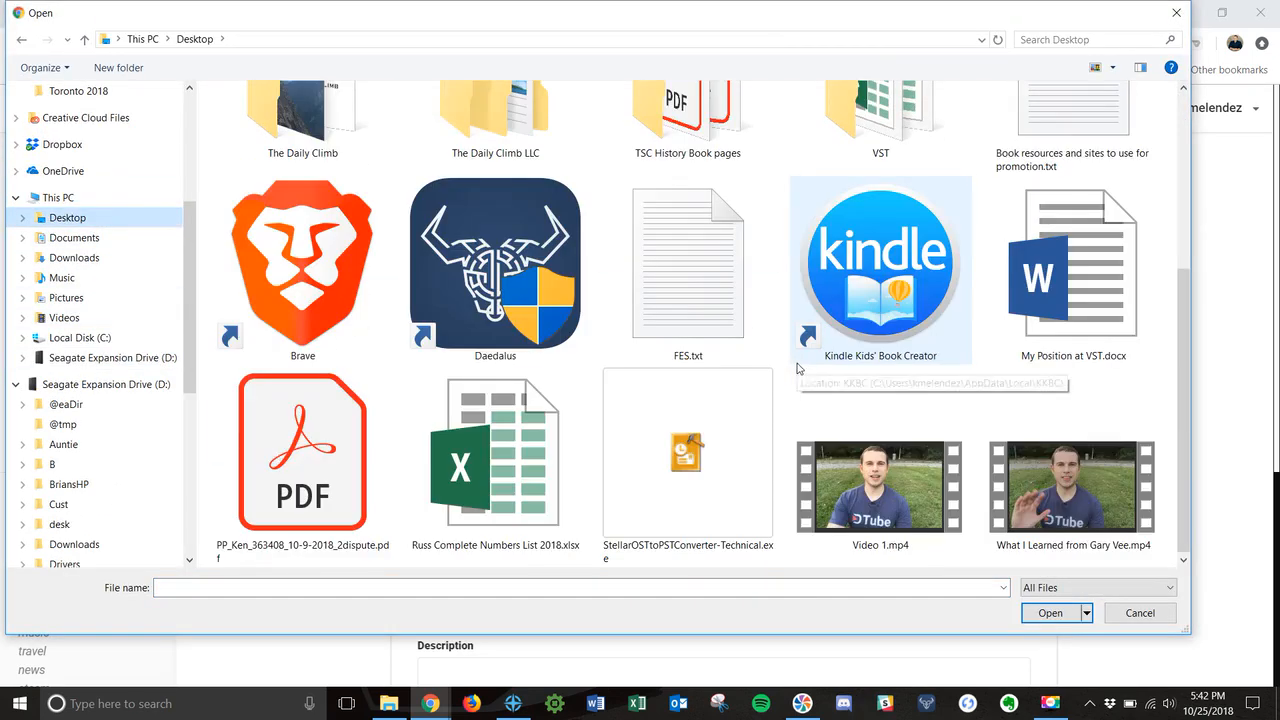
left_click(926, 487)
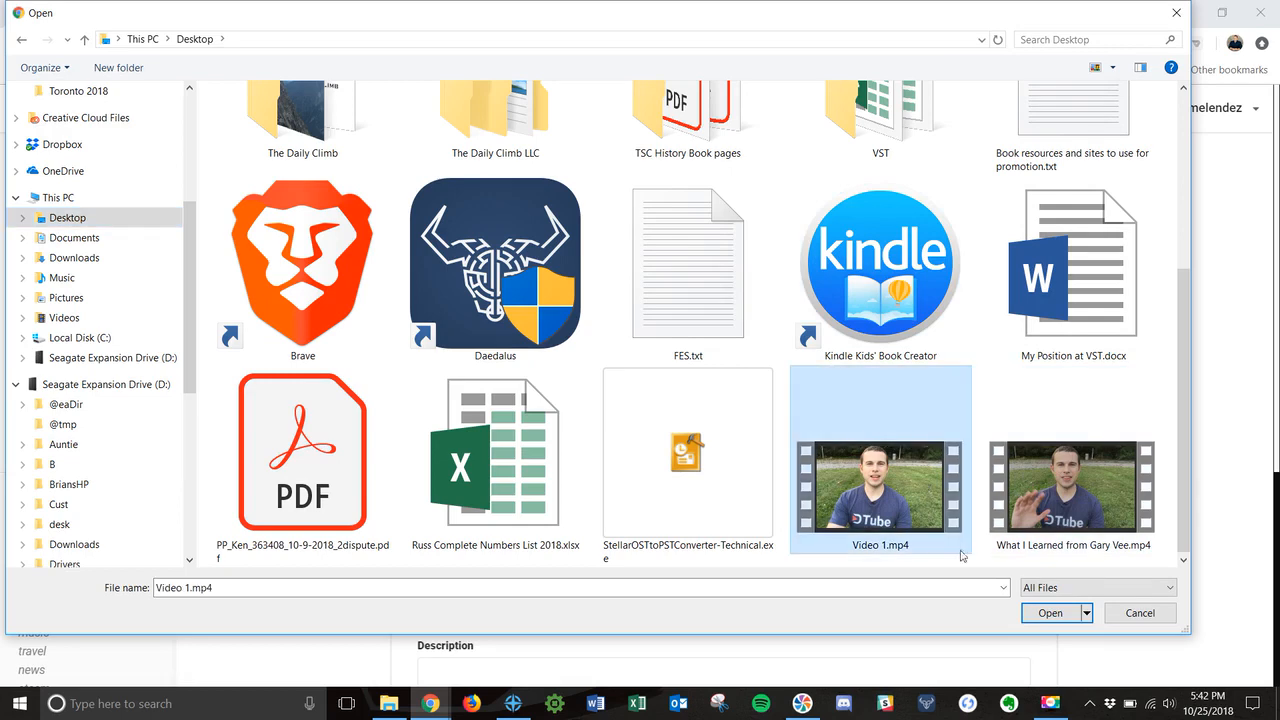
left_click(1038, 612)
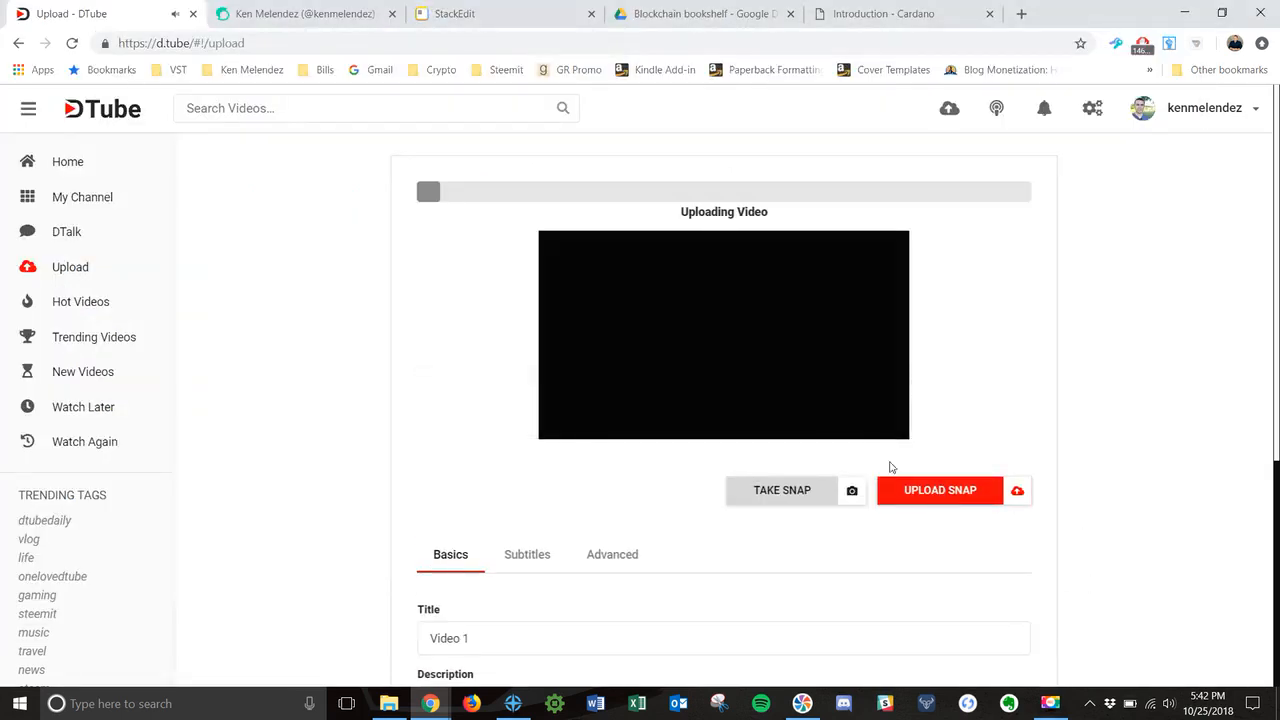
left_click(737, 350)
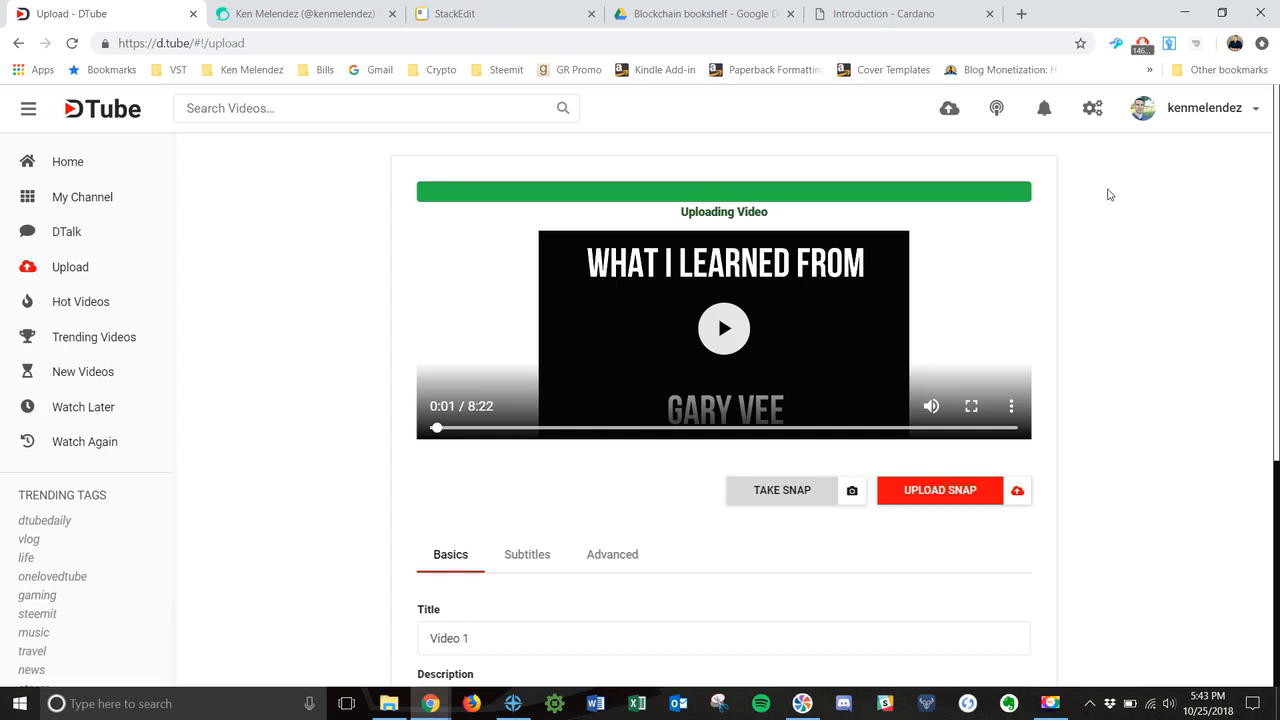
Load youtube.com in a new browser tab and open its video upload page.
left_click(1021, 14)
type("youtube.com")
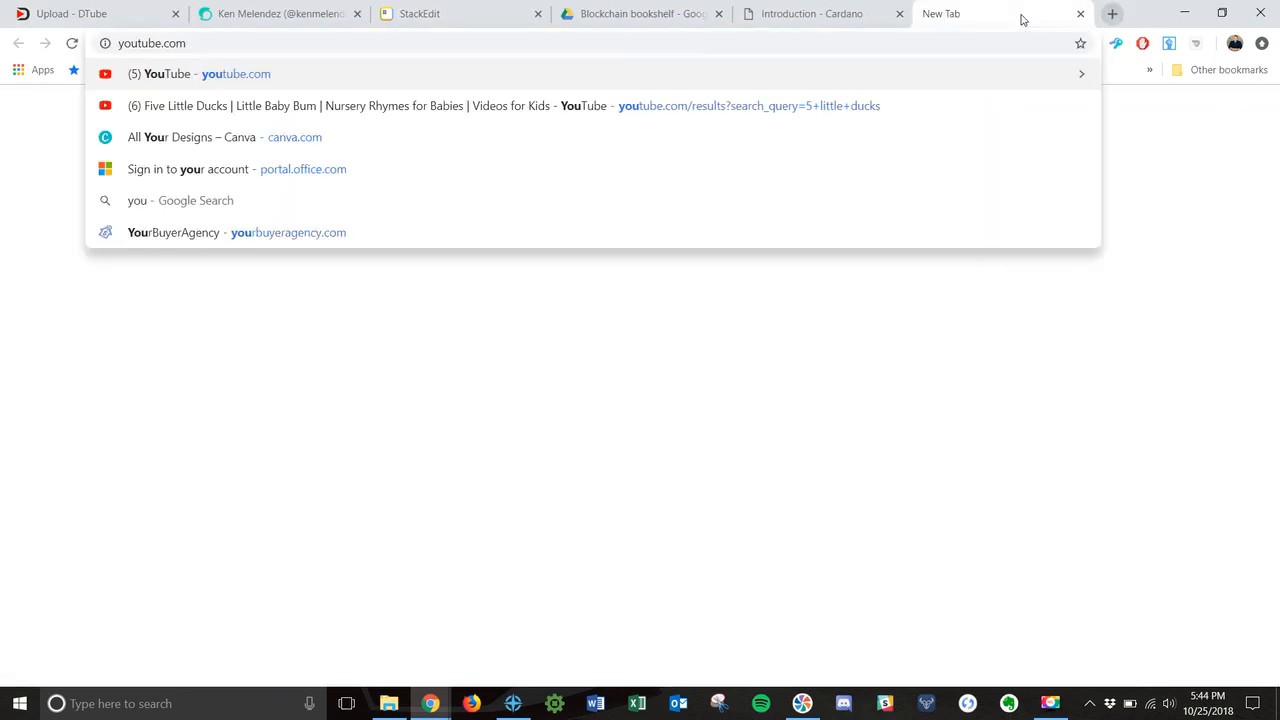
key("Return")
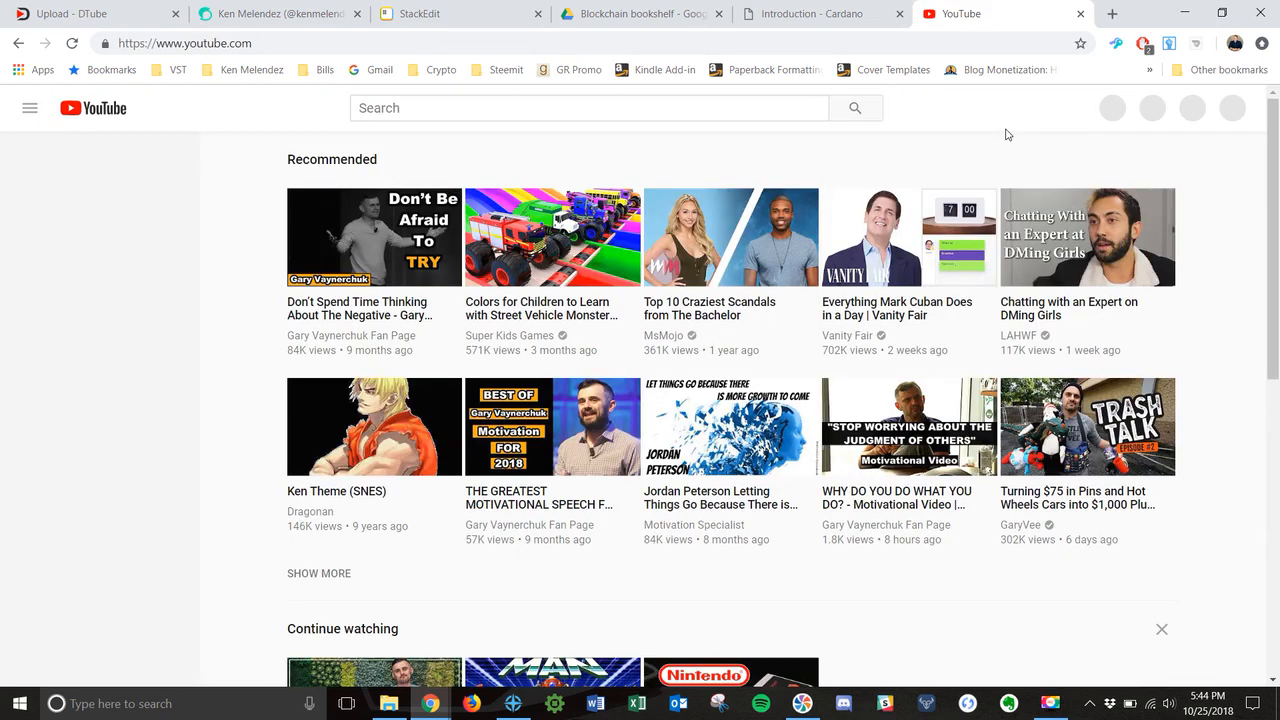
left_click(1062, 110)
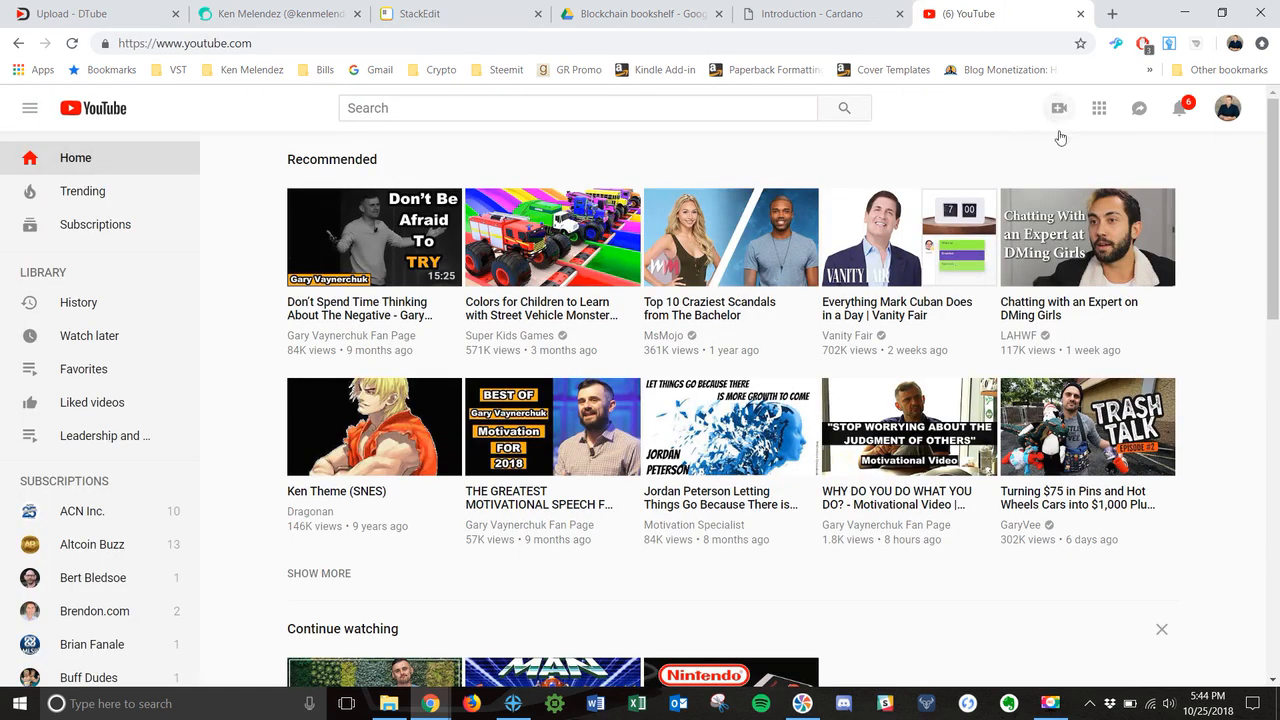
left_click(1100, 152)
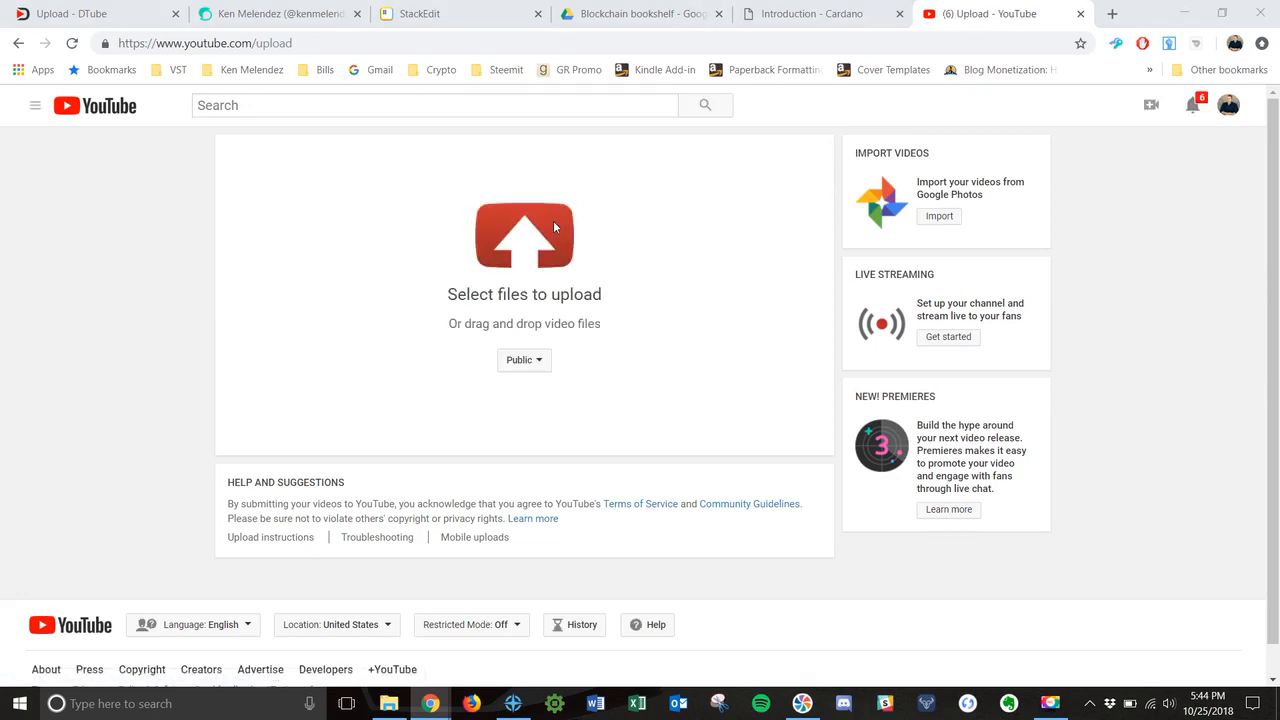
Start uploading Video 1.mp4 from the Desktop to YouTube.
left_click(553, 220)
scroll(600, 330, "down", 3)
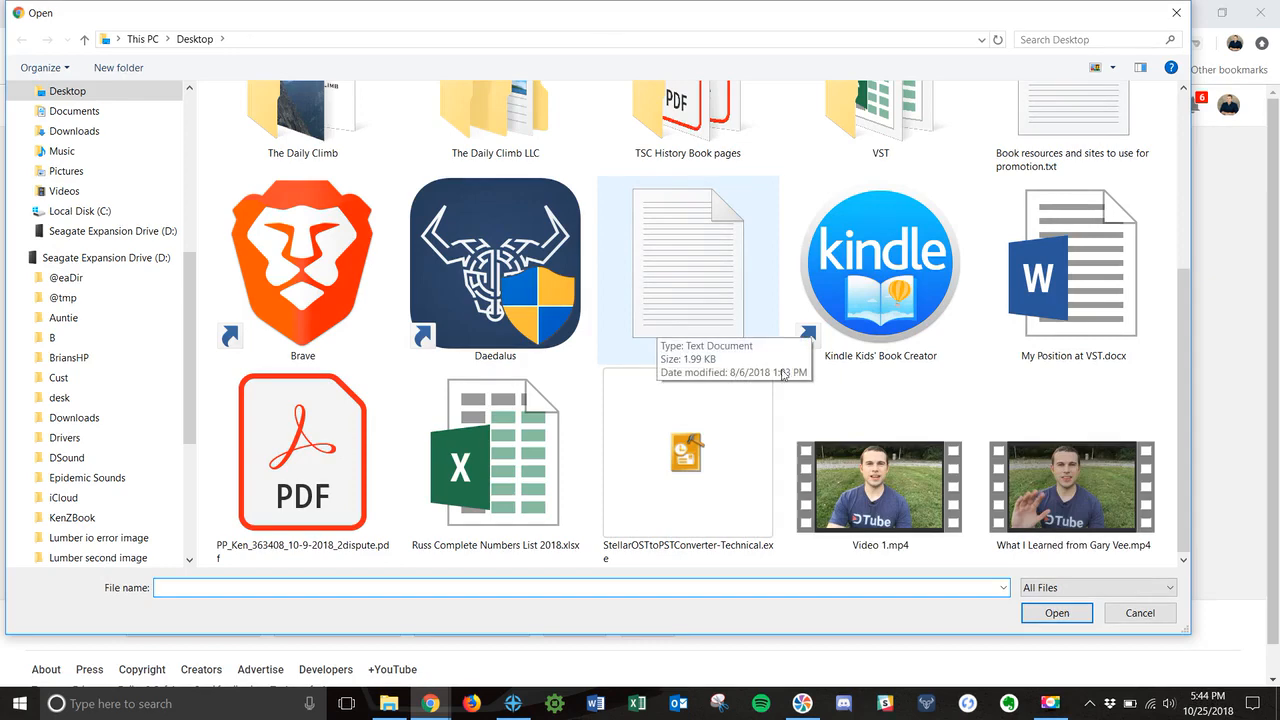
left_click(880, 470)
left_click(1040, 620)
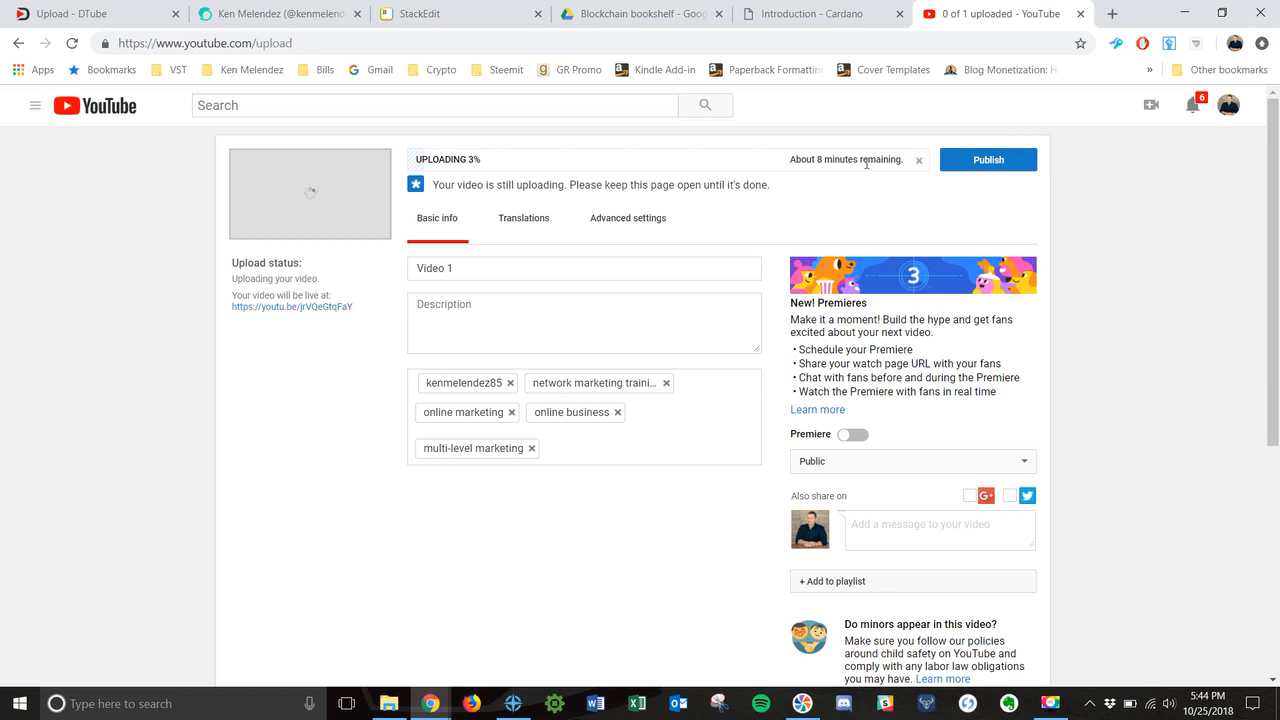
Return to the DTube upload page, minimize the browser and launch HandBrake through a desktop search for "hand".
left_click(112, 8)
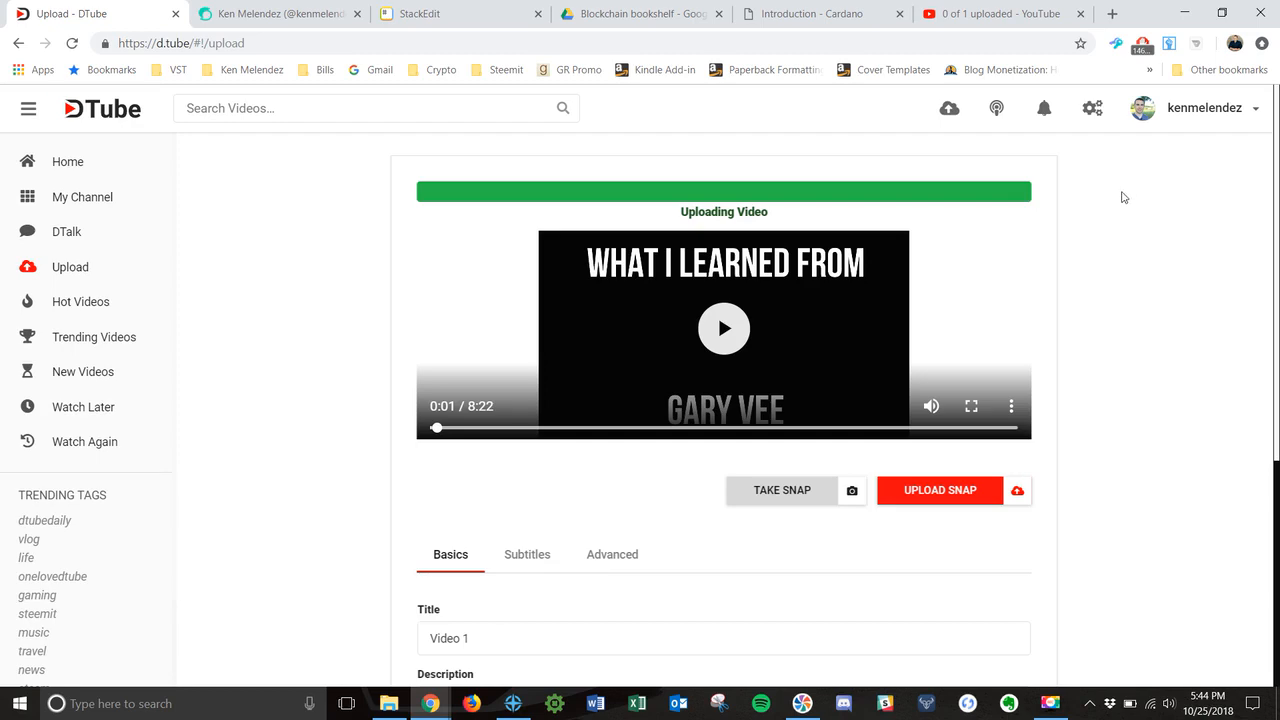
left_click(1184, 12)
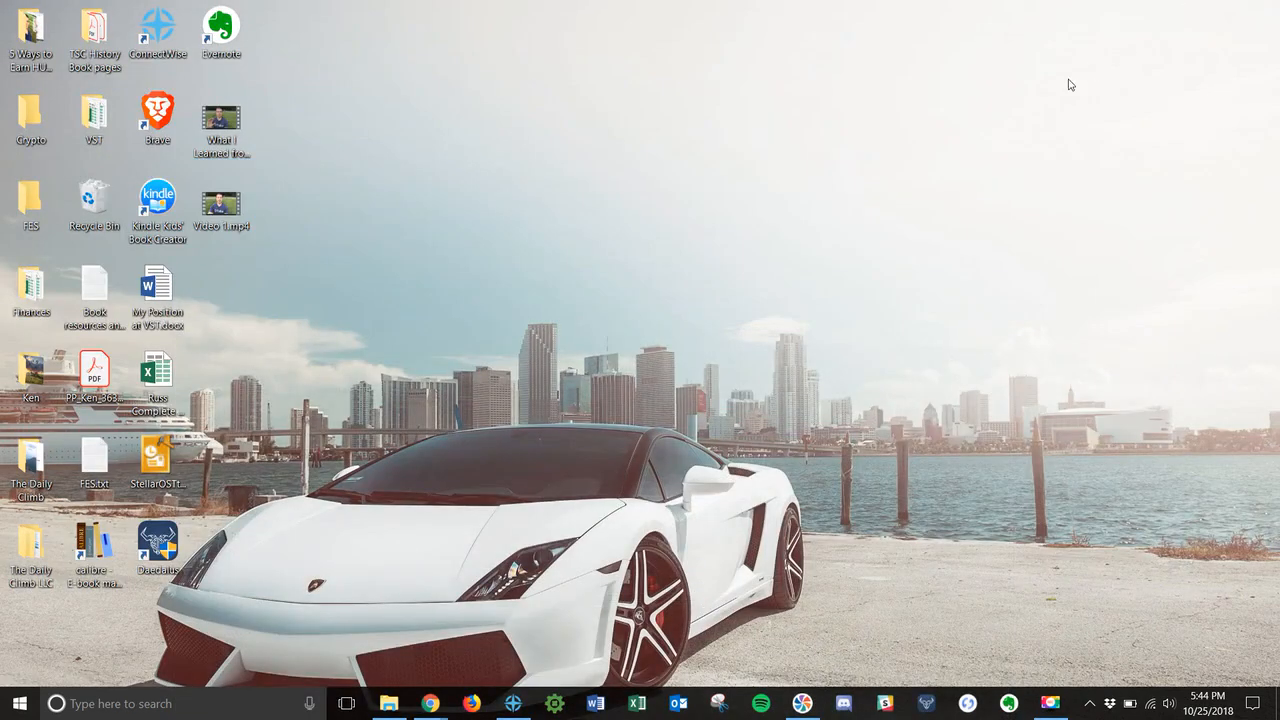
left_click(178, 700)
type("hand")
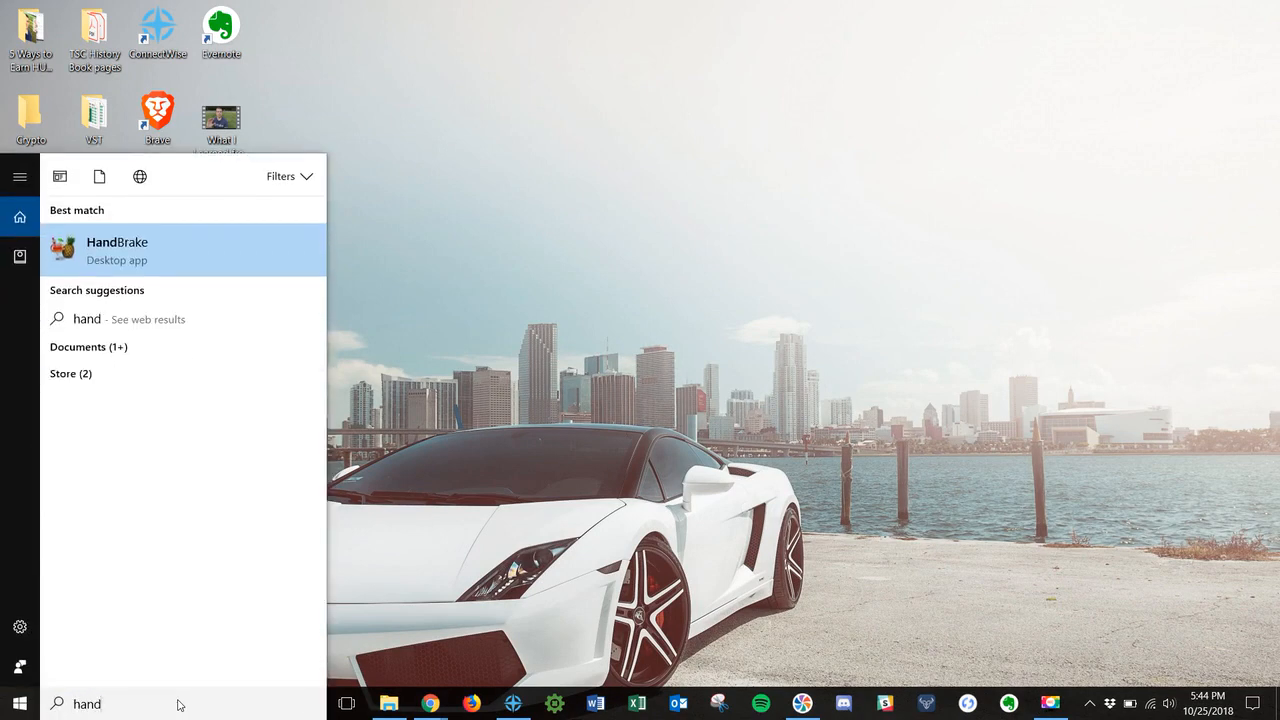
key("Return")
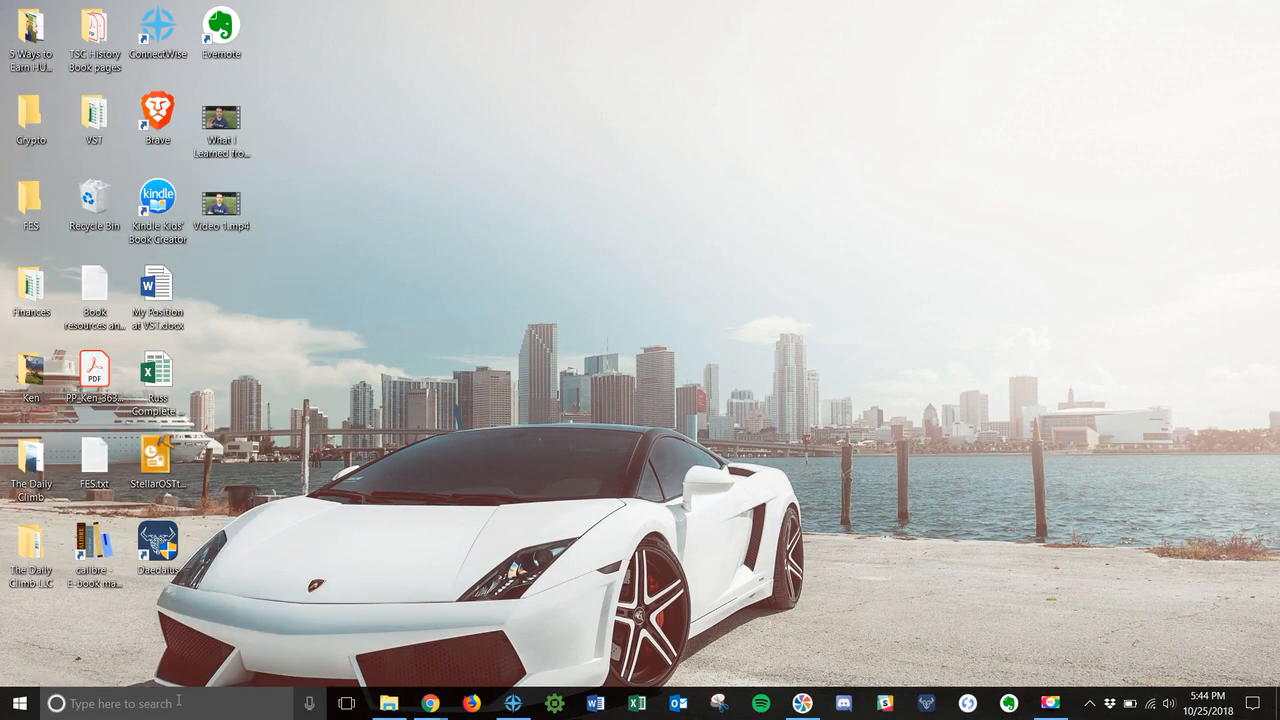